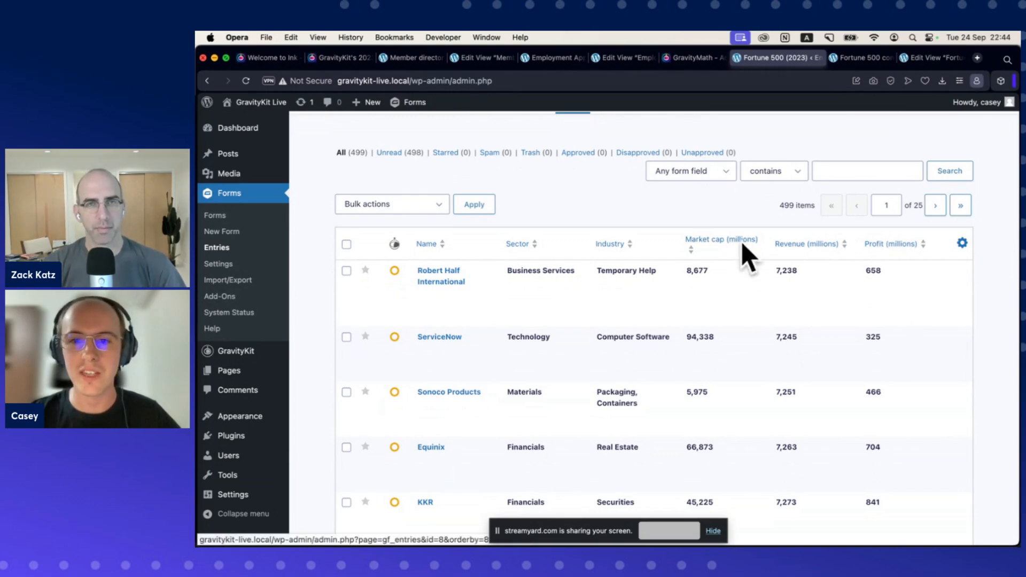
- Create a new page in a separate browser tab and title it "My summary report"
scroll(955, 305, down, 1)
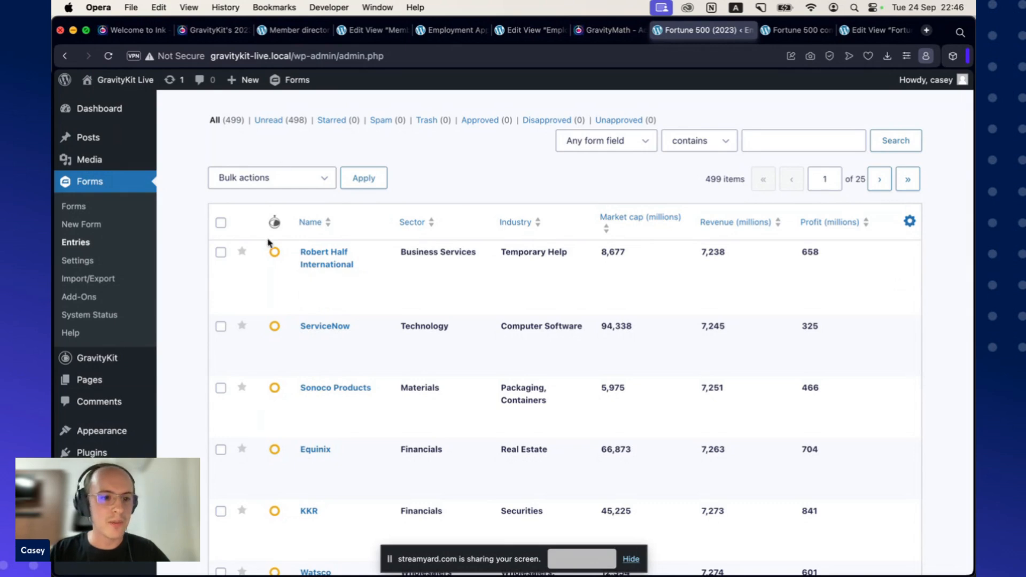
mouse_move(103, 381)
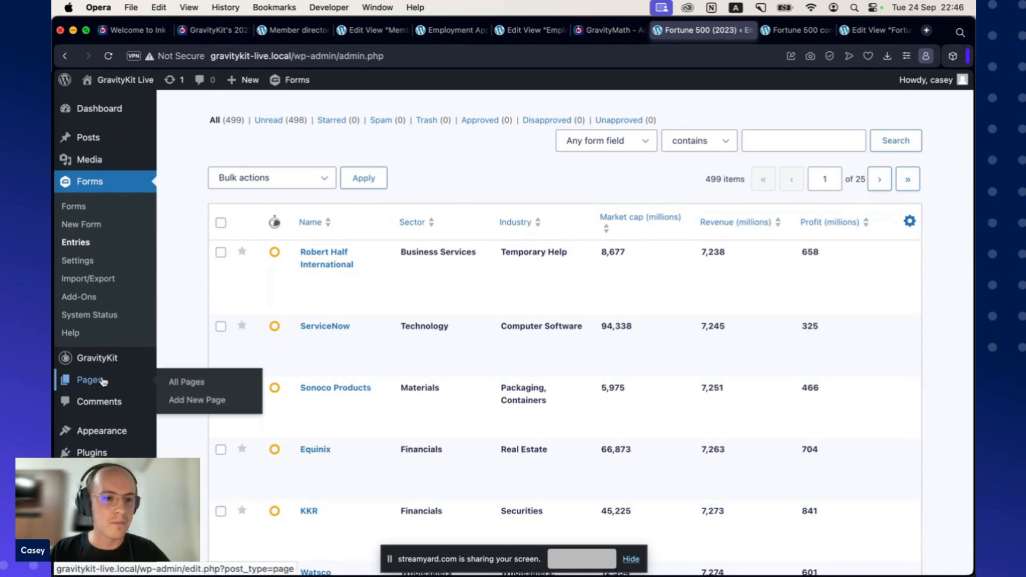
super+click(193, 400)
click(729, 30)
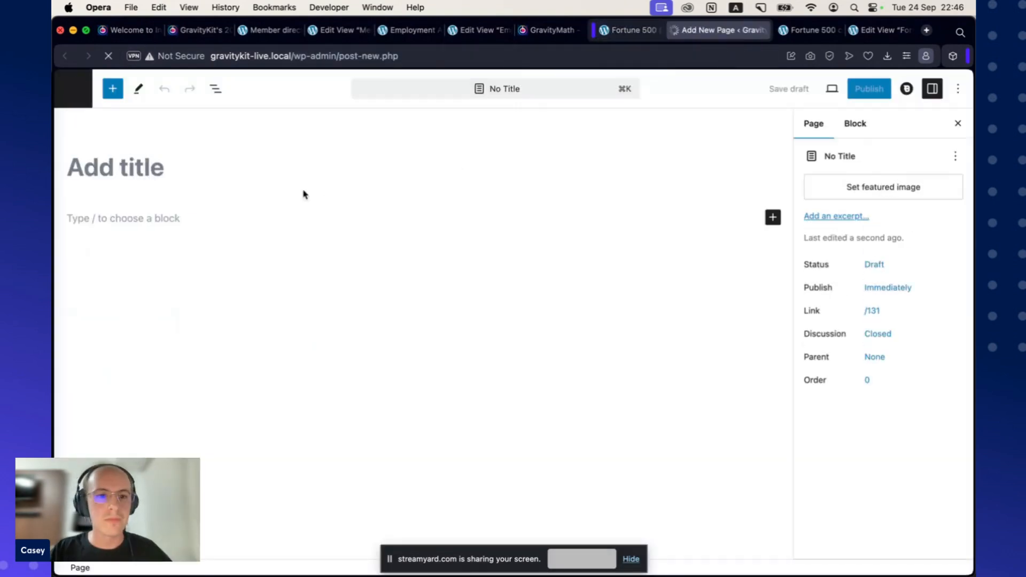
text(My)
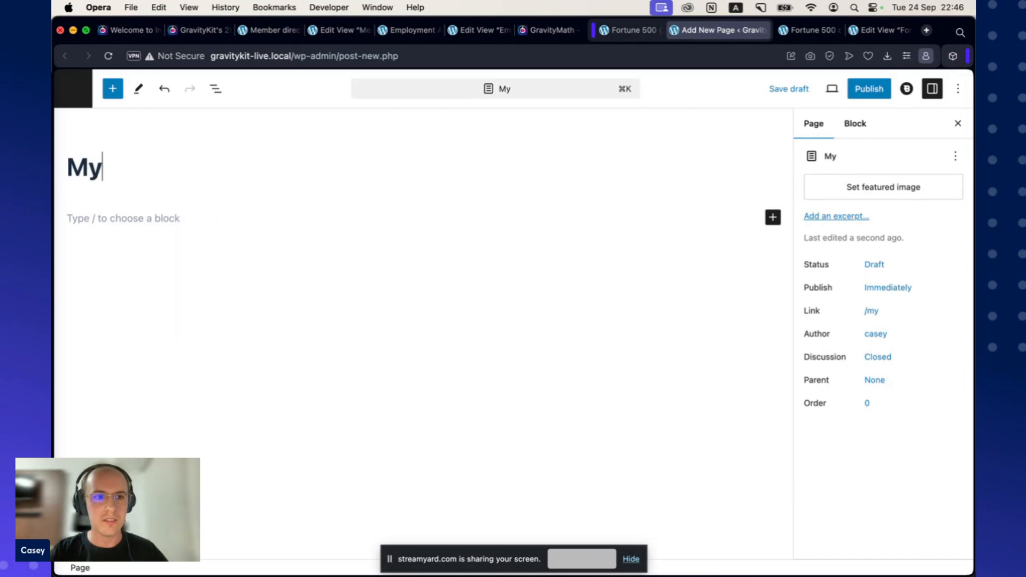
text( summary report)
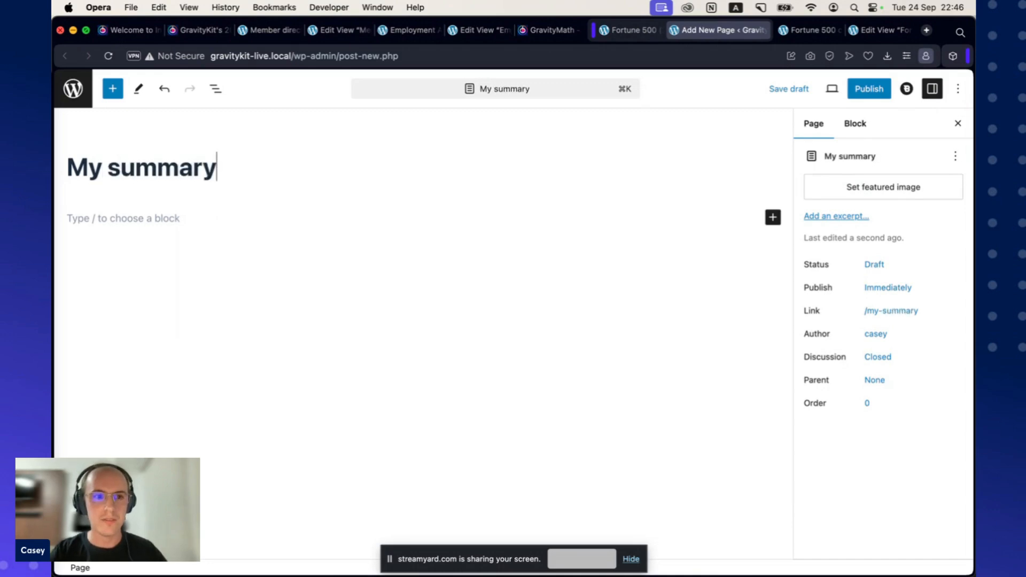
- Insert a GravityMath Summary block beneath the page title
click(142, 221)
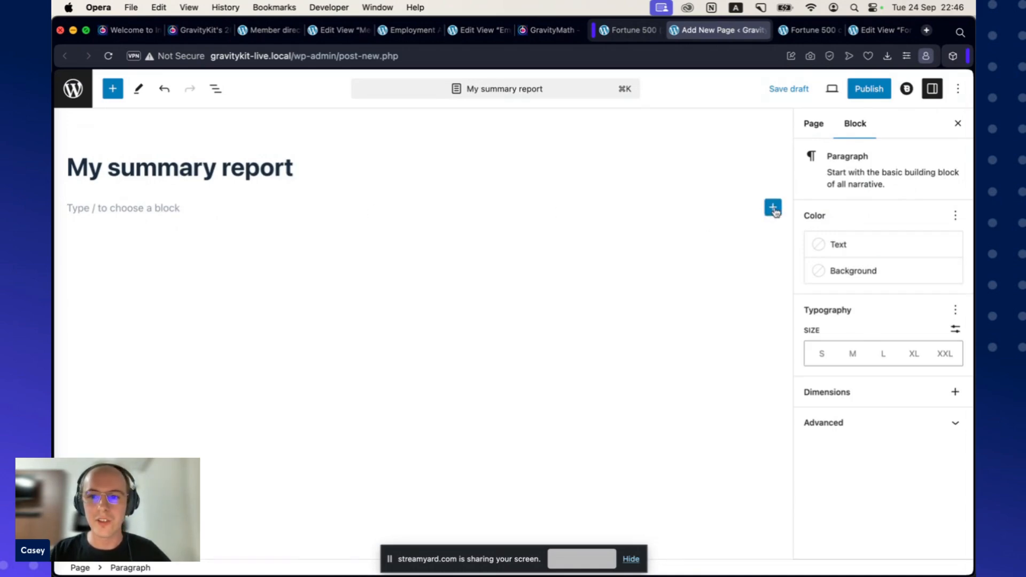
click(773, 208)
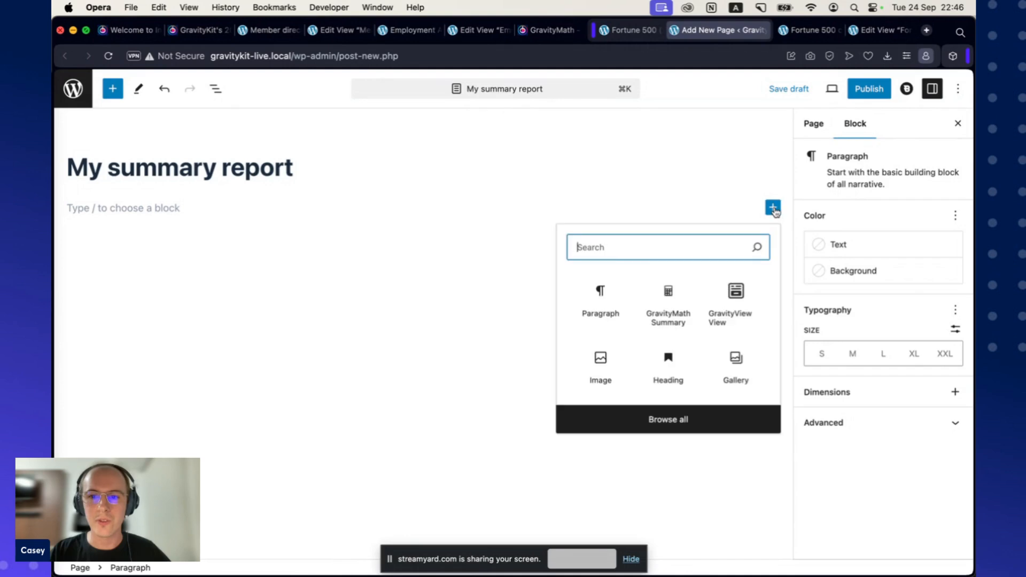
click(676, 307)
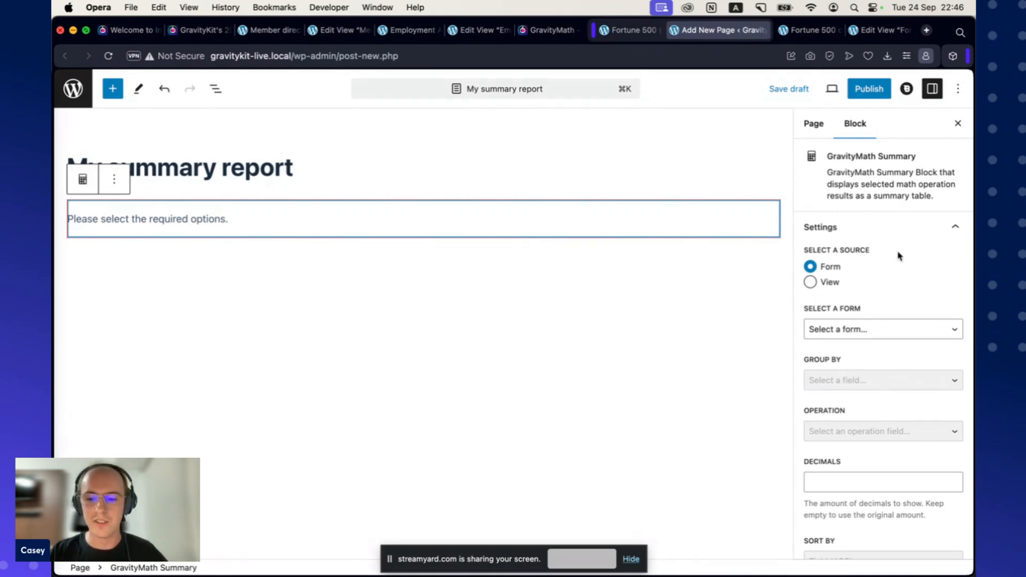
- Choose the Fortune 500 (2023) form as the data source of the summary block
key(super+plus)
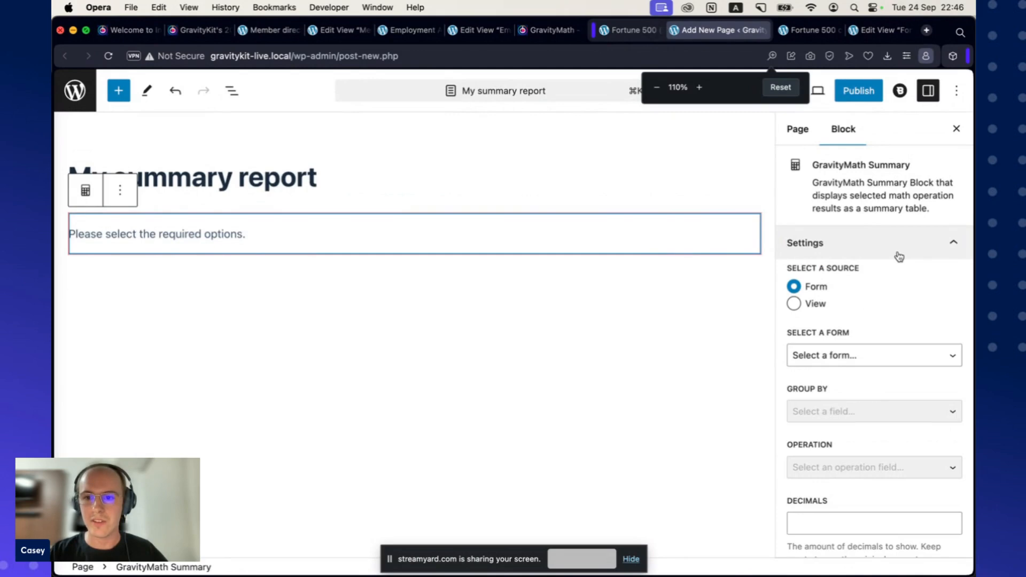
key(super+plus)
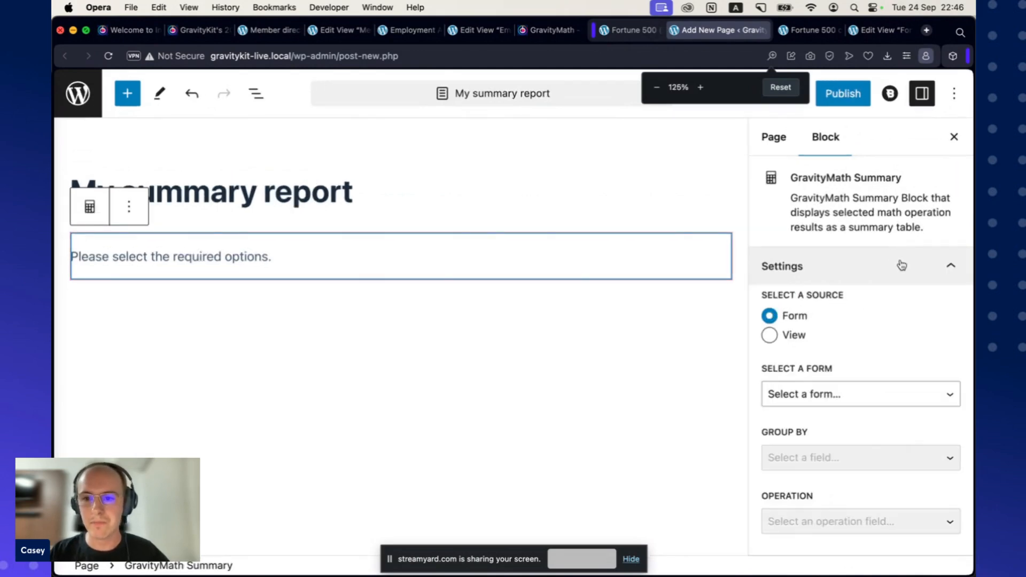
scroll(902, 265, down, 3)
scroll(903, 265, down, 1)
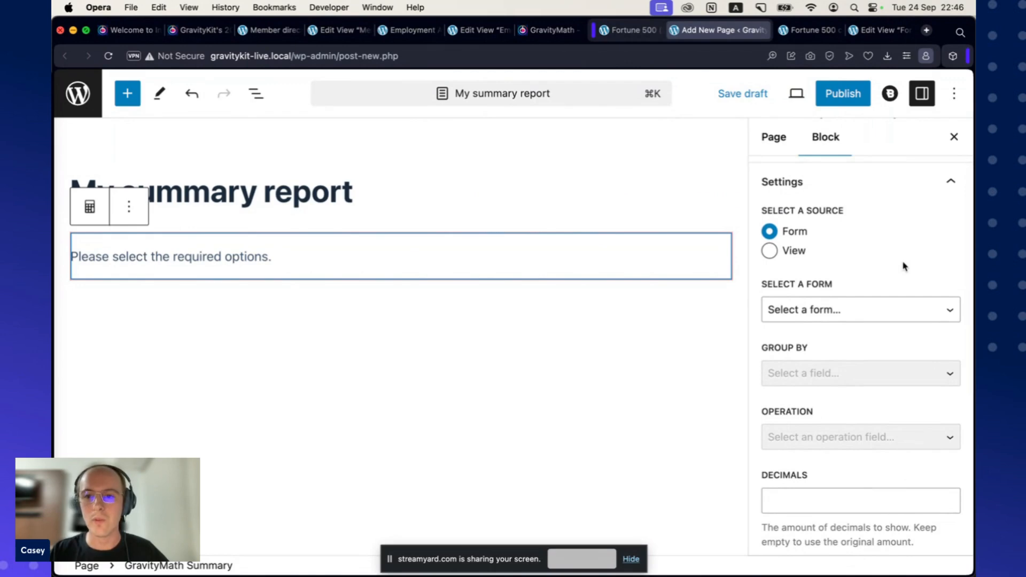
scroll(866, 246, down, 2)
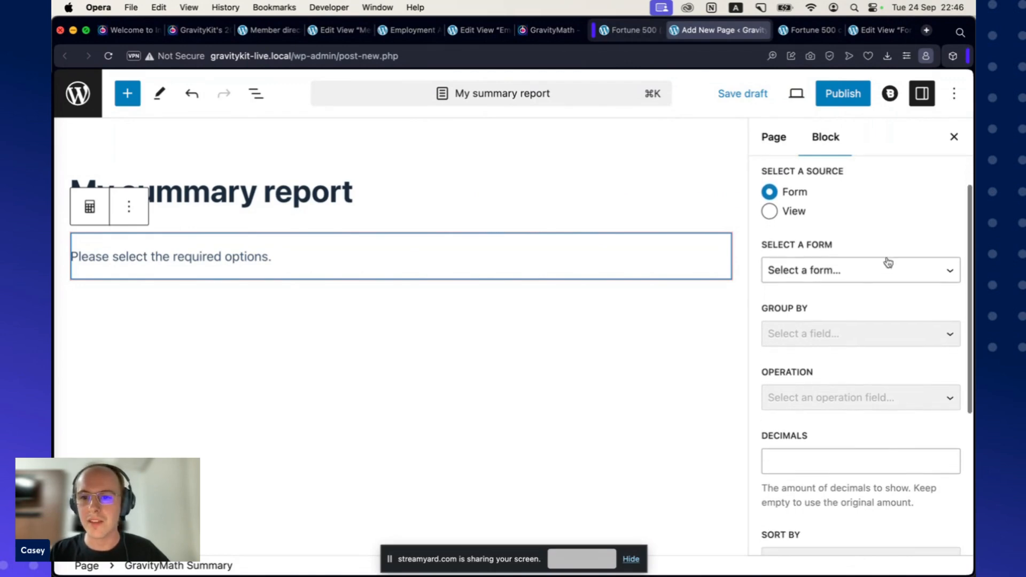
scroll(858, 270, down, 1)
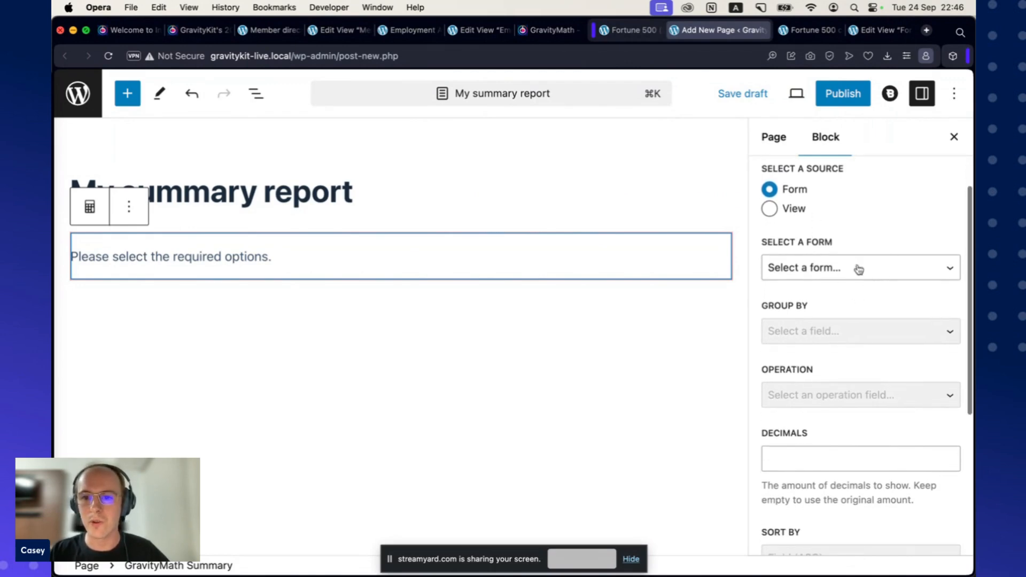
click(898, 274)
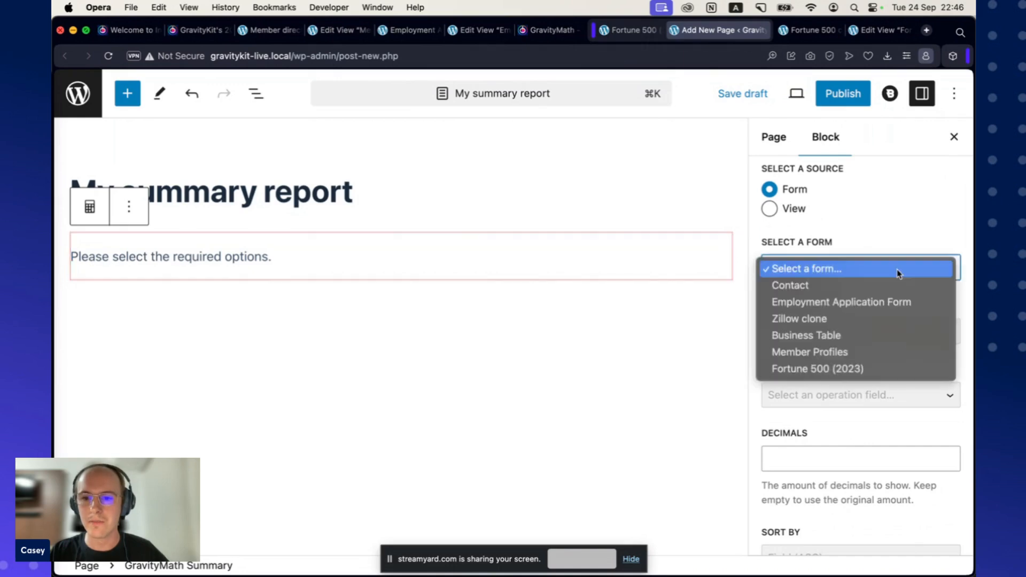
click(876, 370)
- Group the summary block's results by the Industry field
scroll(859, 298, down, 3)
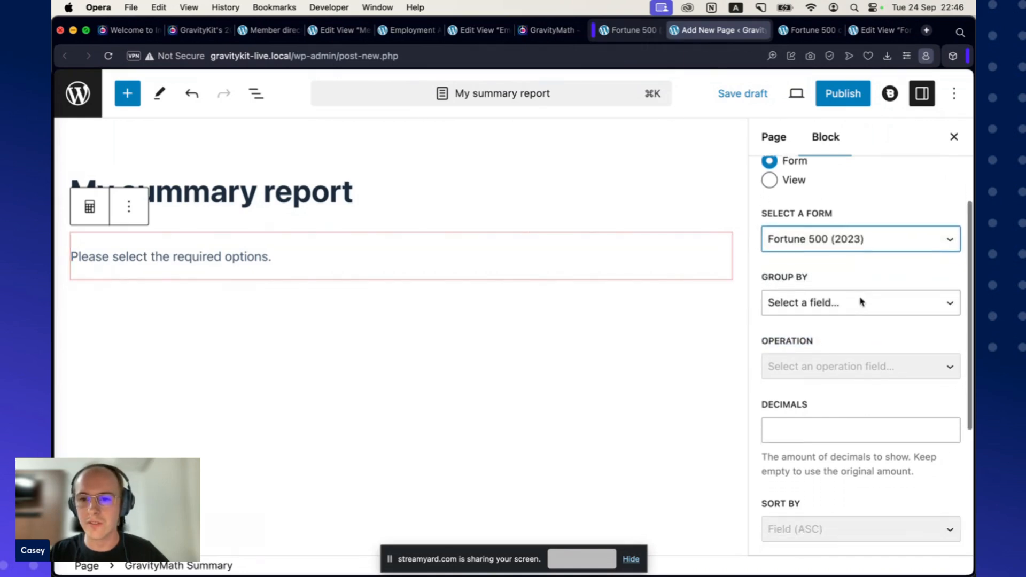
scroll(860, 302, down, 2)
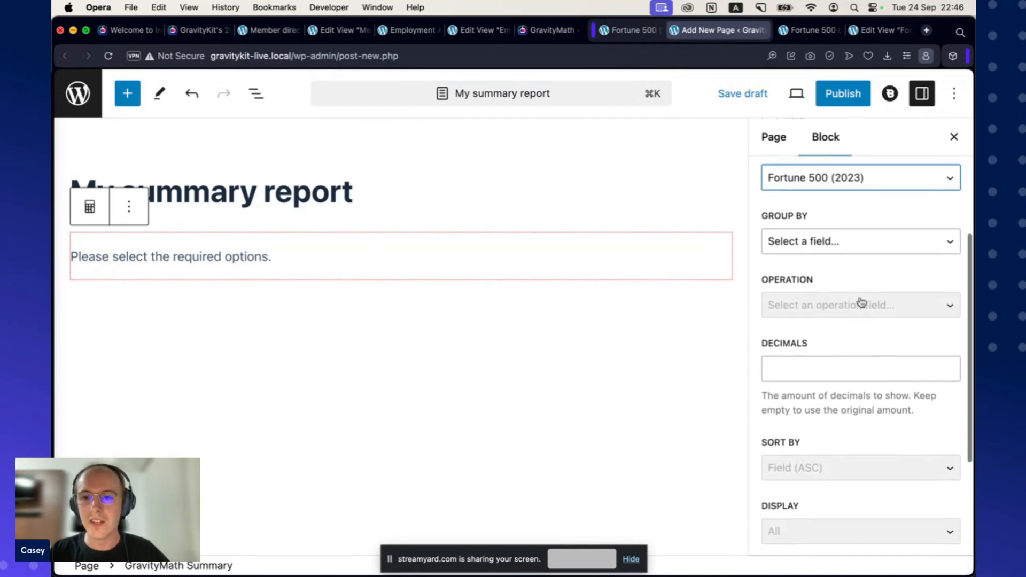
scroll(860, 302, up, 1)
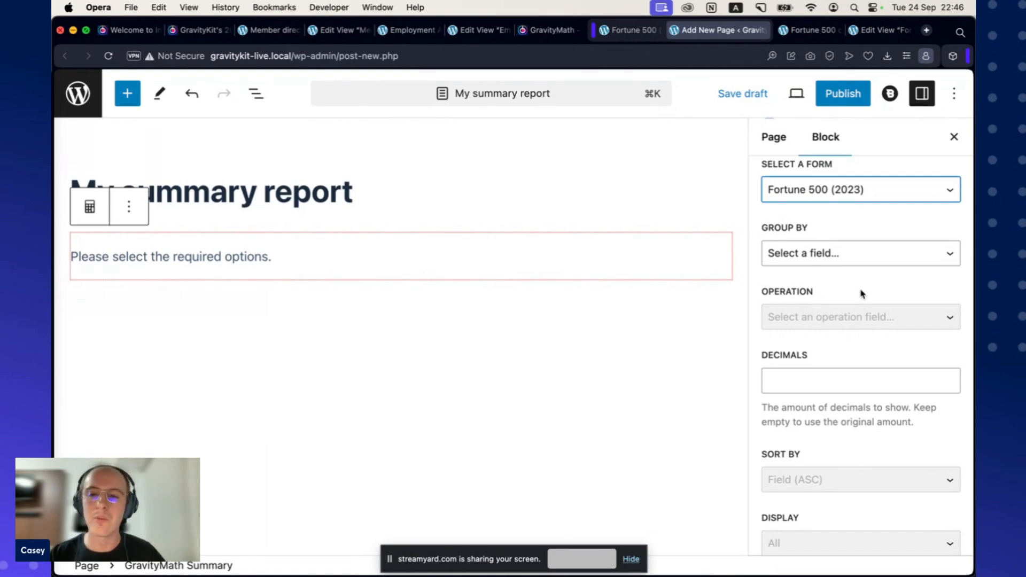
click(865, 256)
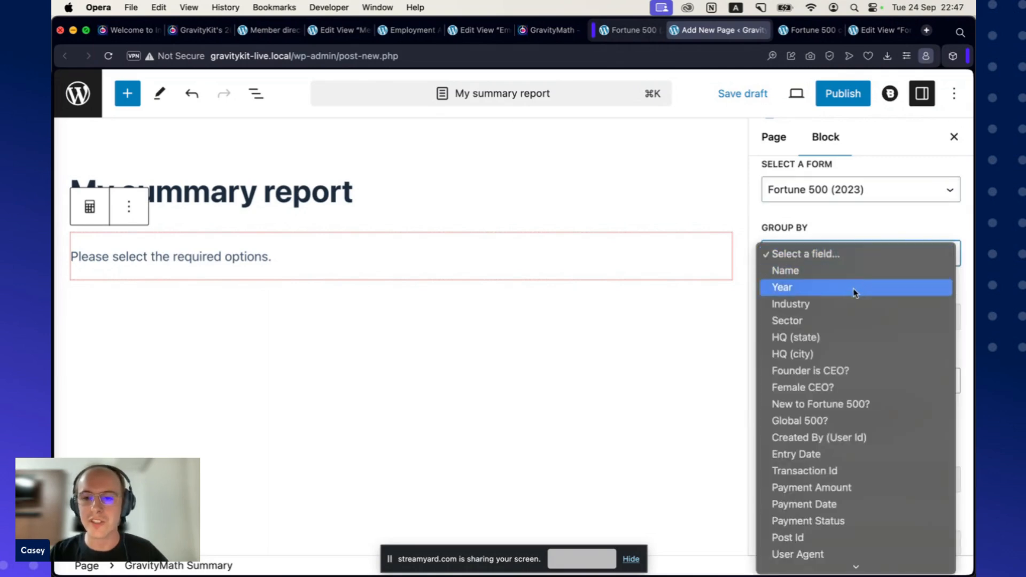
click(808, 309)
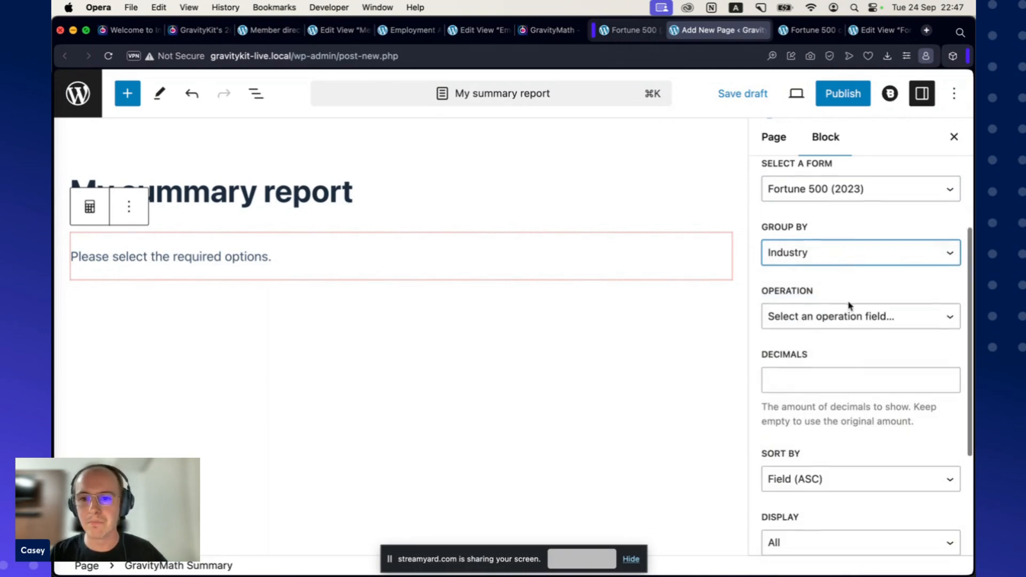
- Set the summary operation to Average and apply it to the Profit (millions) field
scroll(849, 305, down, 2)
scroll(849, 306, down, 1)
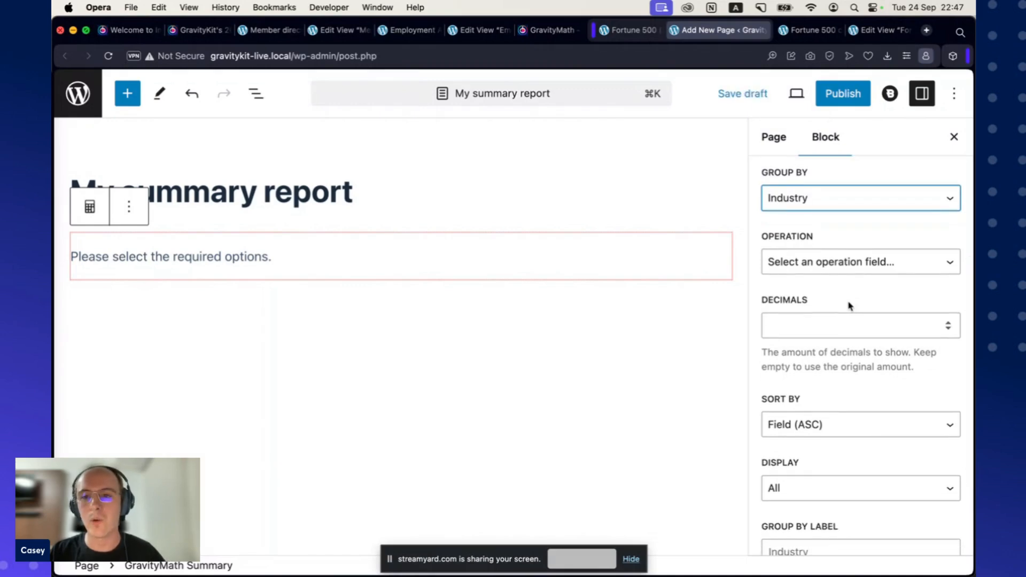
click(922, 261)
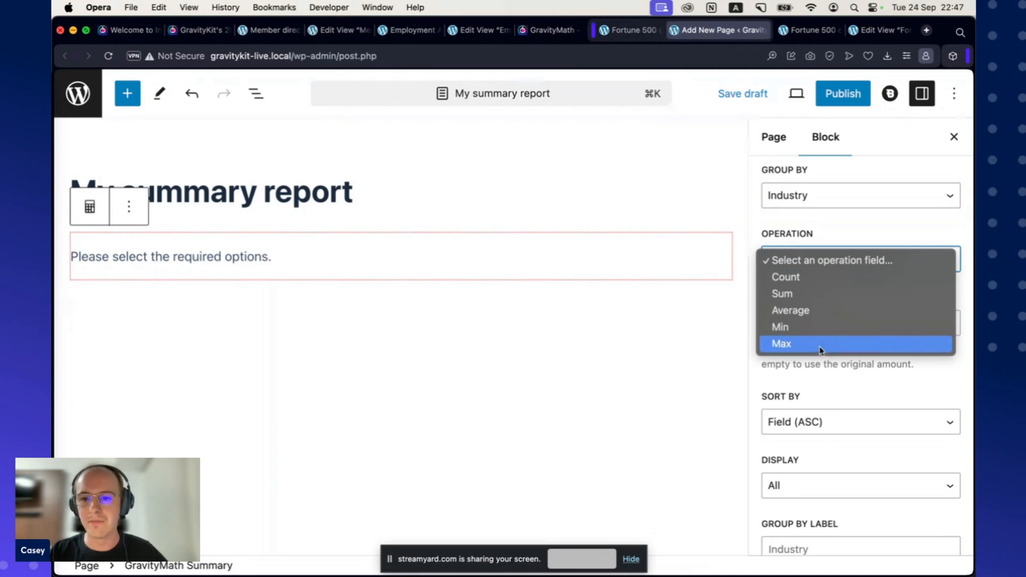
click(831, 314)
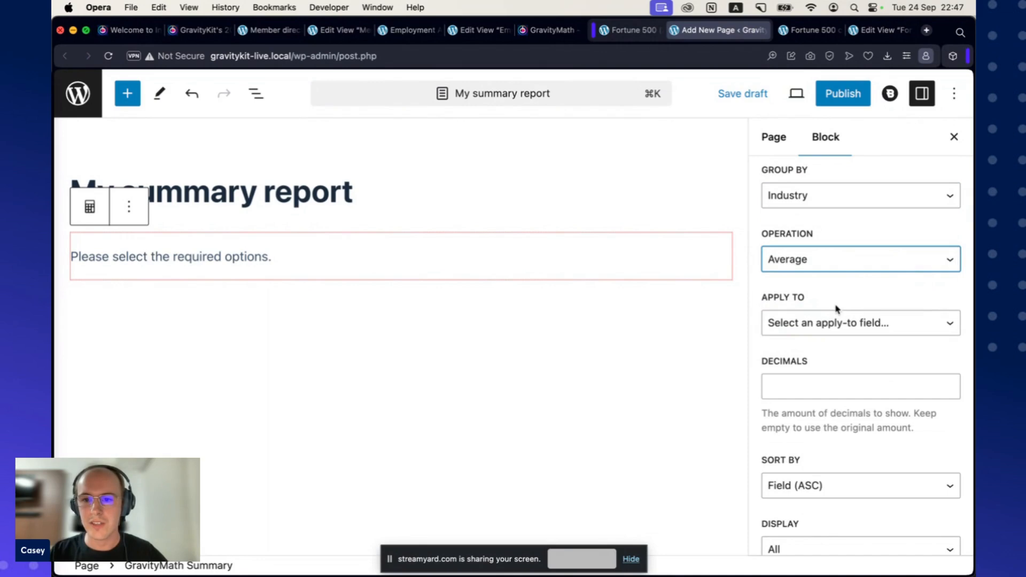
scroll(837, 309, down, 1)
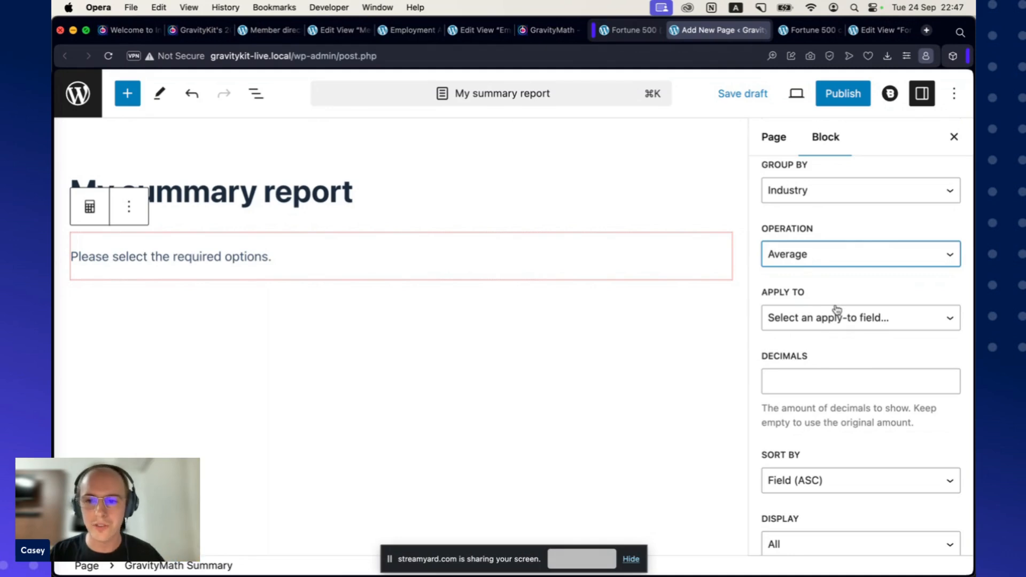
scroll(836, 309, down, 5)
scroll(839, 288, up, 1)
click(847, 241)
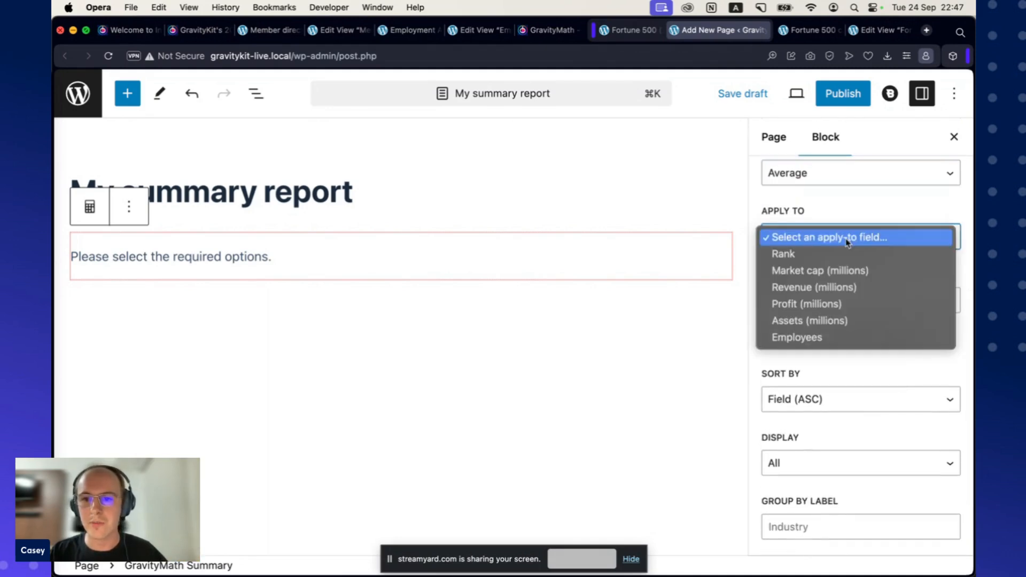
click(822, 309)
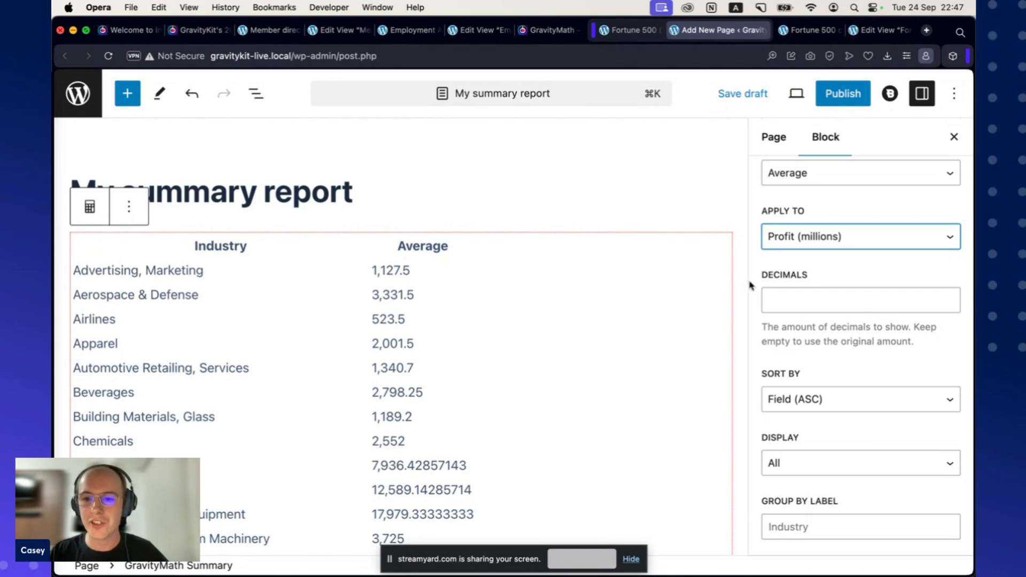
- Set the number of decimals shown in the summary table to 0
scroll(823, 291, down, 1)
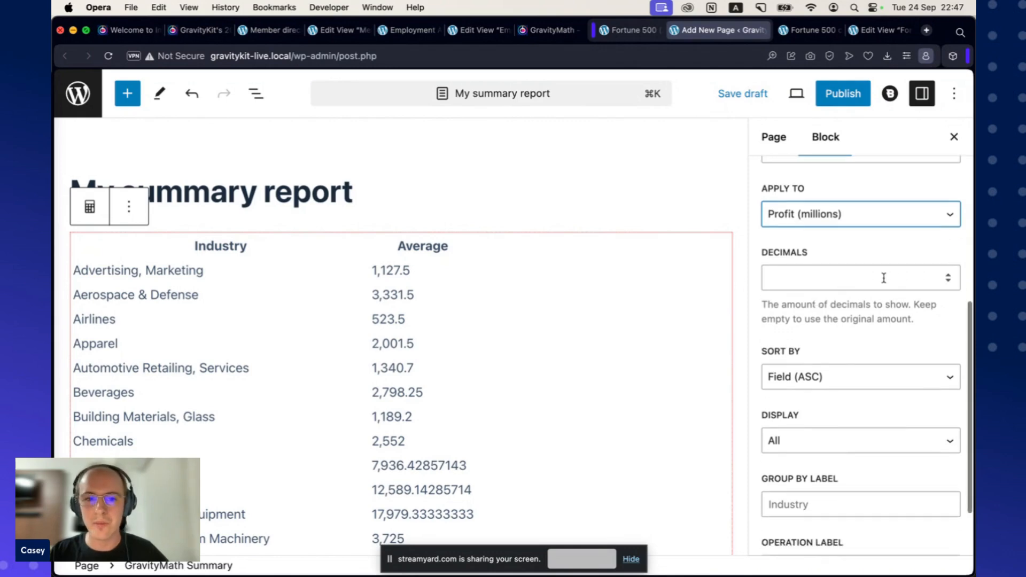
click(949, 276)
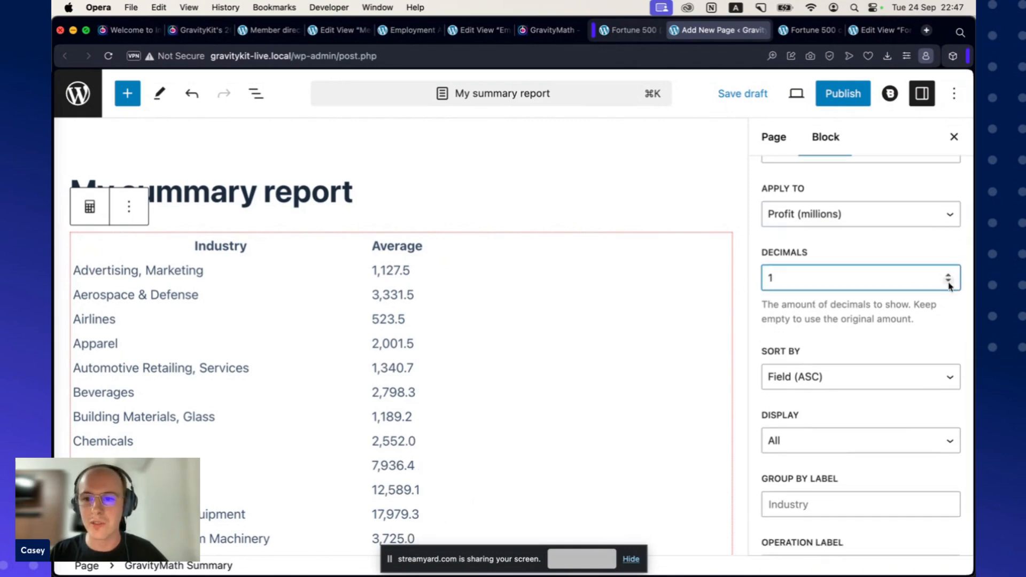
click(949, 283)
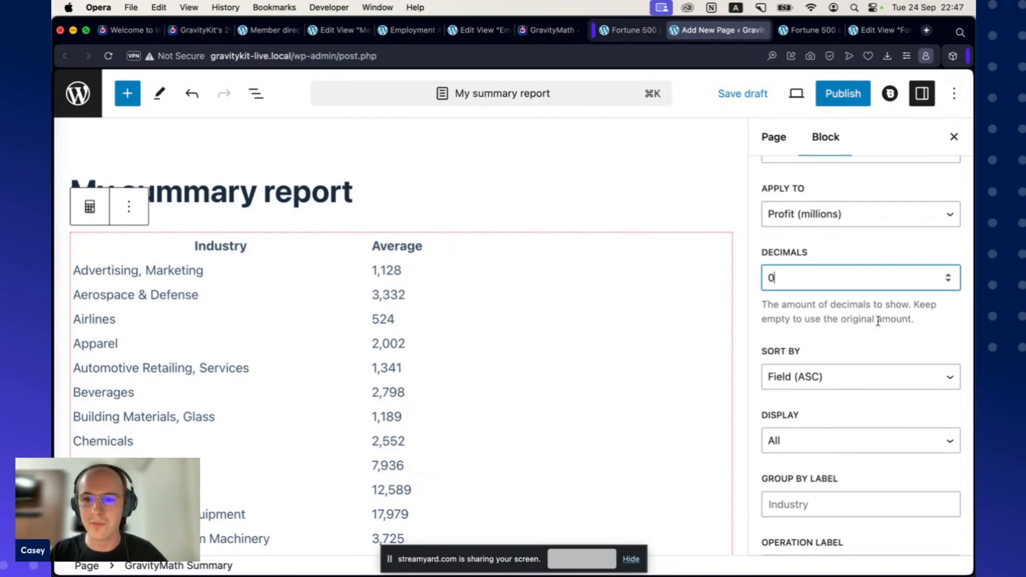
- Sort the summary table by Highest First and limit its display to the Top 10
scroll(881, 320, down, 3)
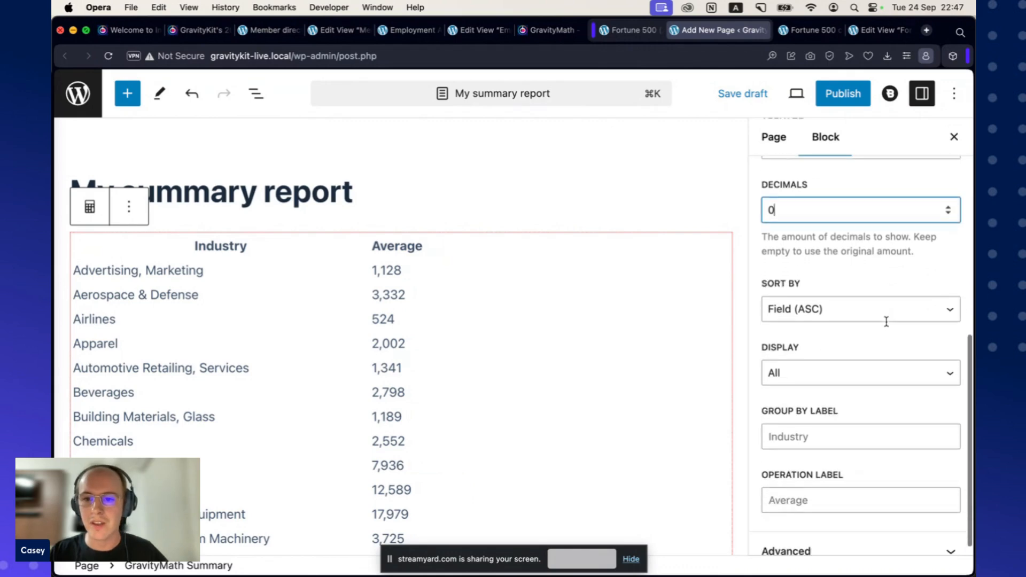
click(863, 296)
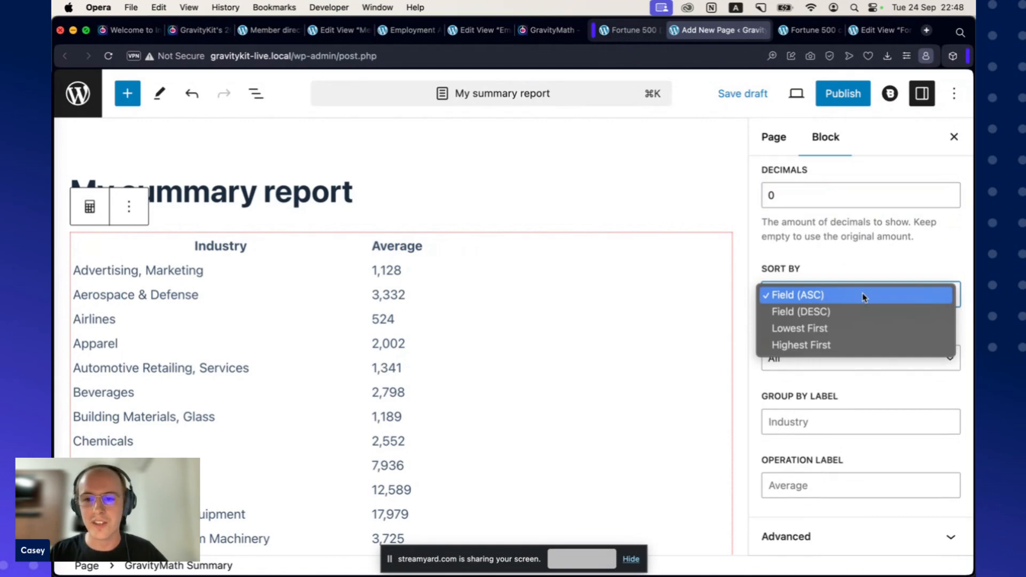
click(864, 345)
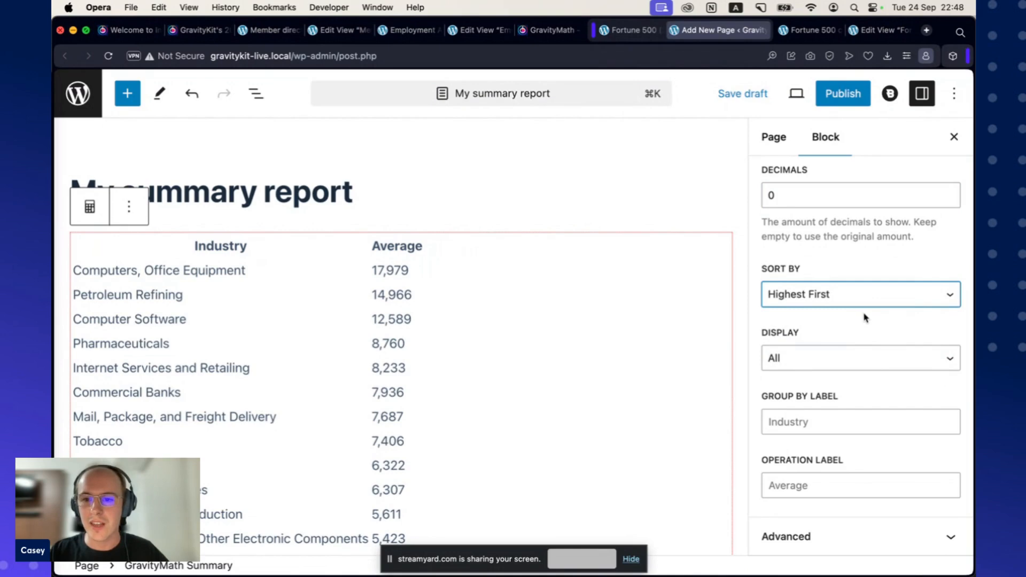
click(899, 357)
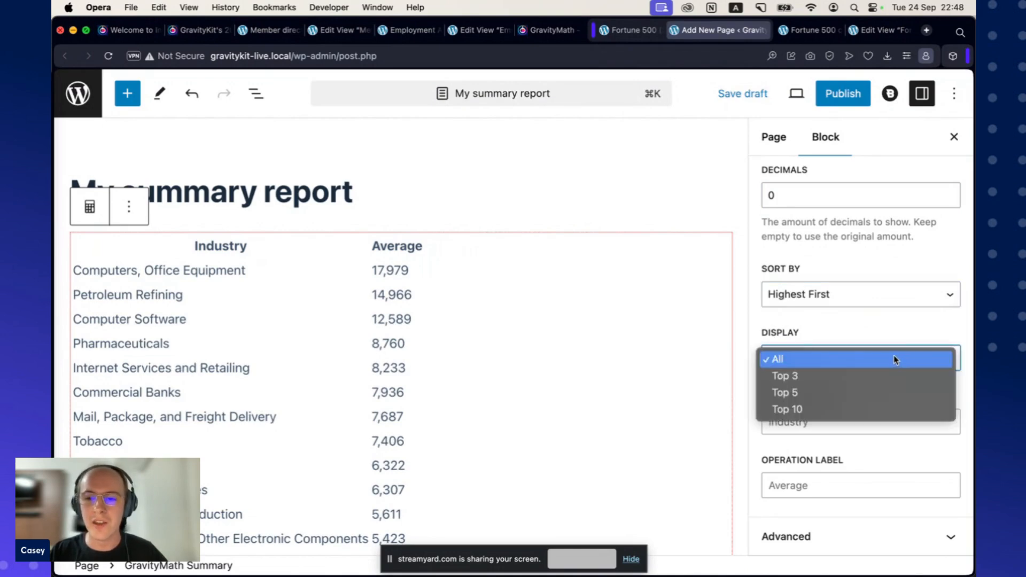
click(845, 409)
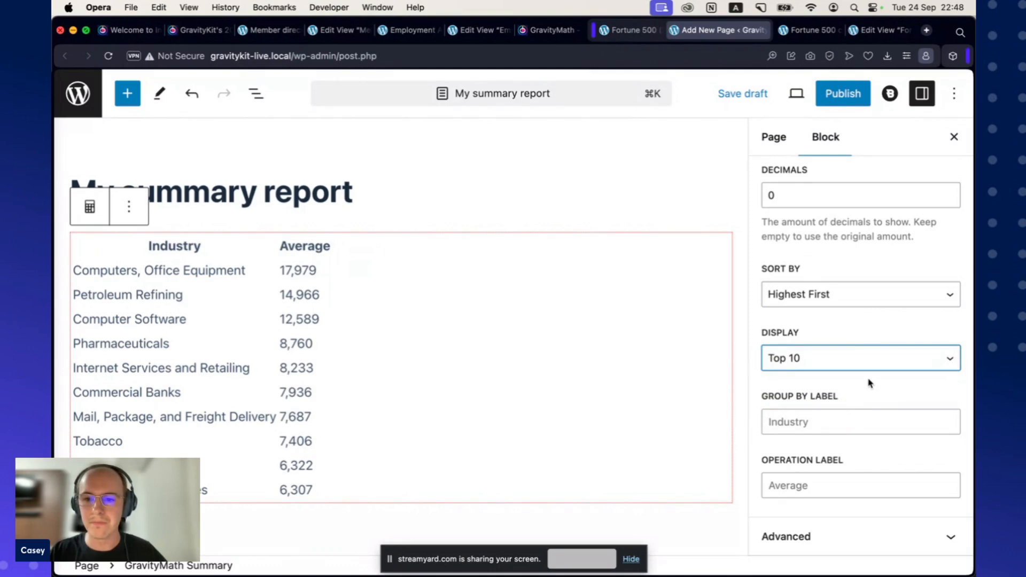
click(824, 416)
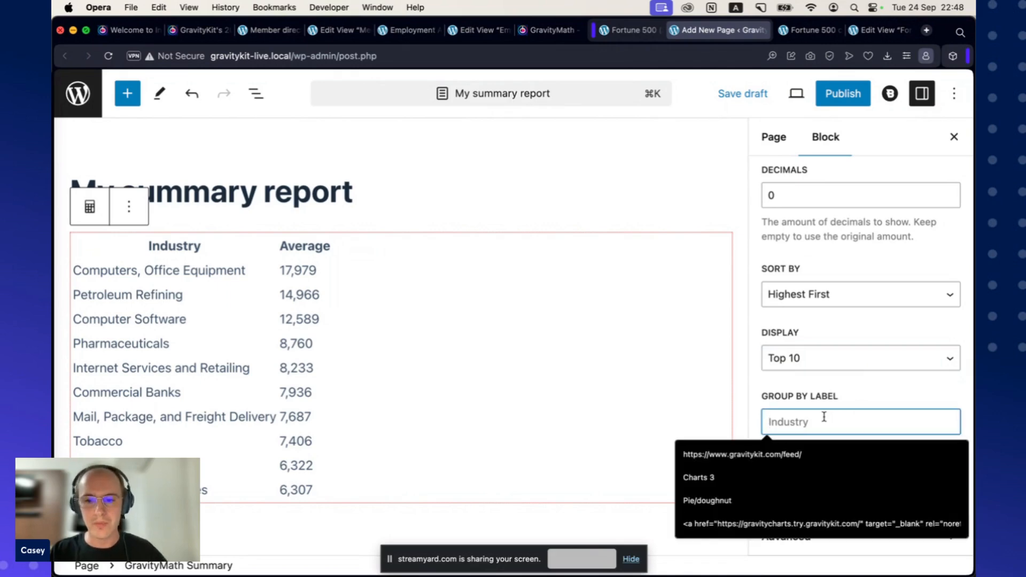
click(837, 392)
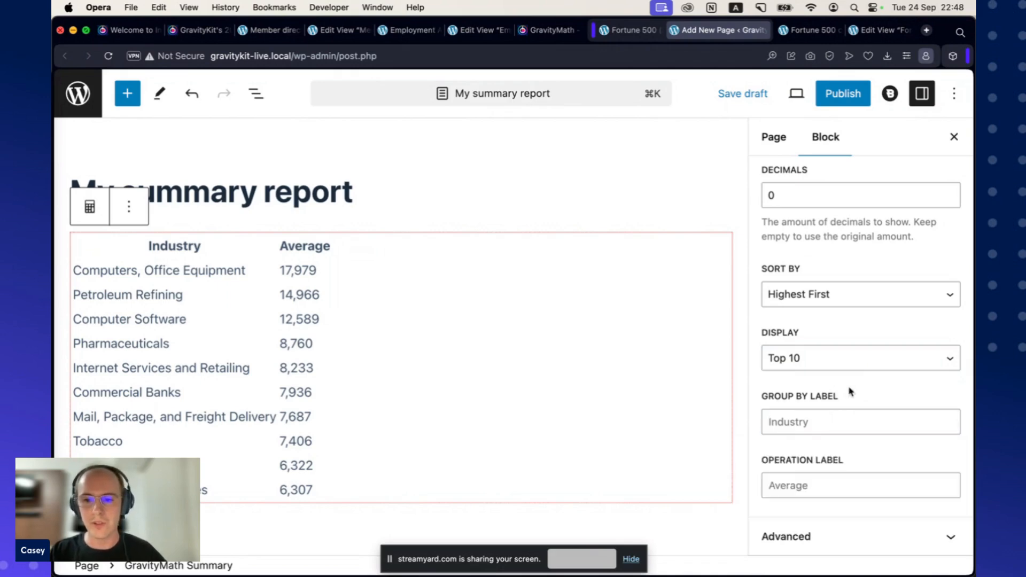
- Set the summary block's operation label to "Average profit (millions)"
click(808, 485)
text(Average)
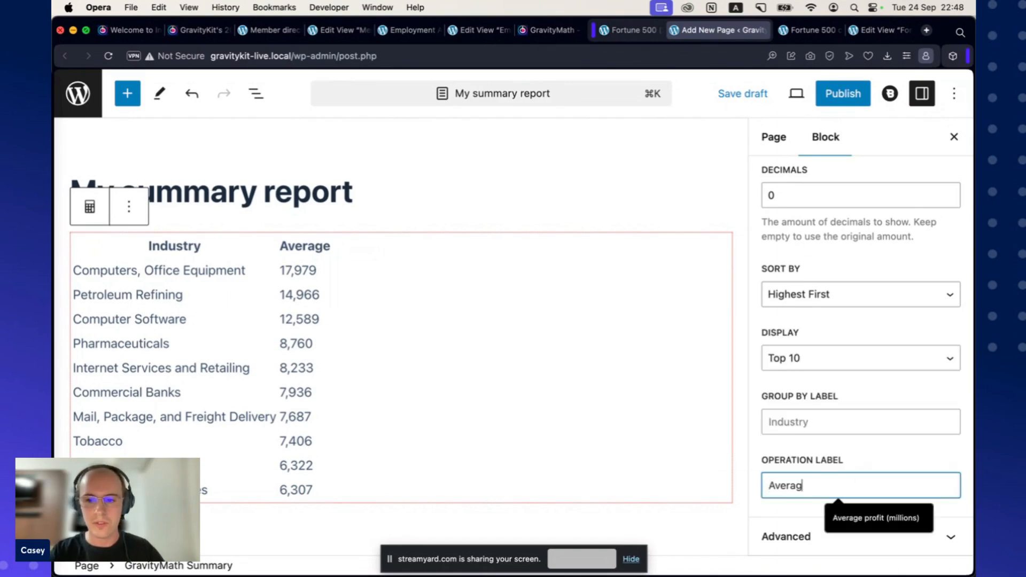
click(842, 516)
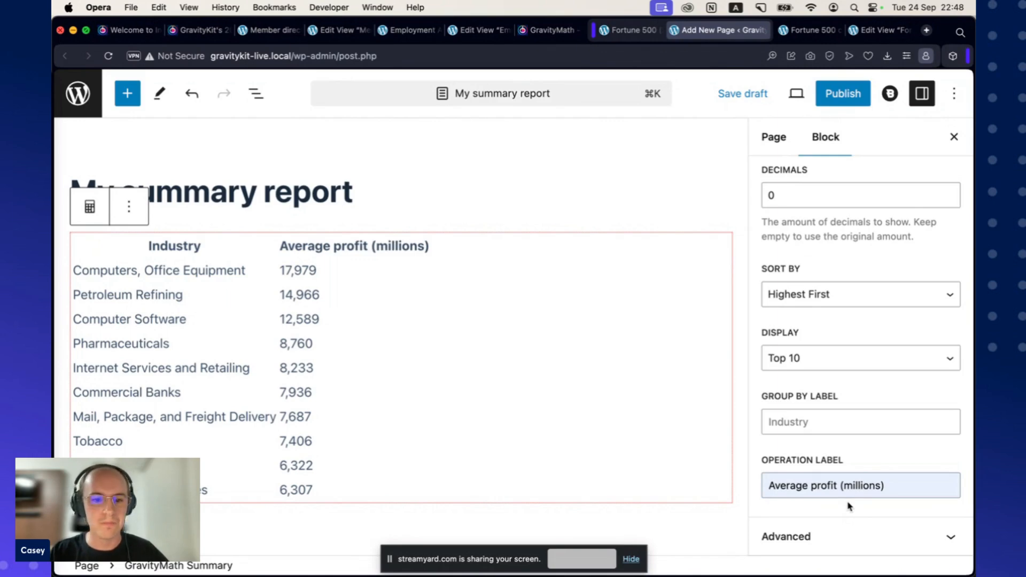
- Publish the "My summary report" page and open the live version to review the whole industry profit table
click(843, 95)
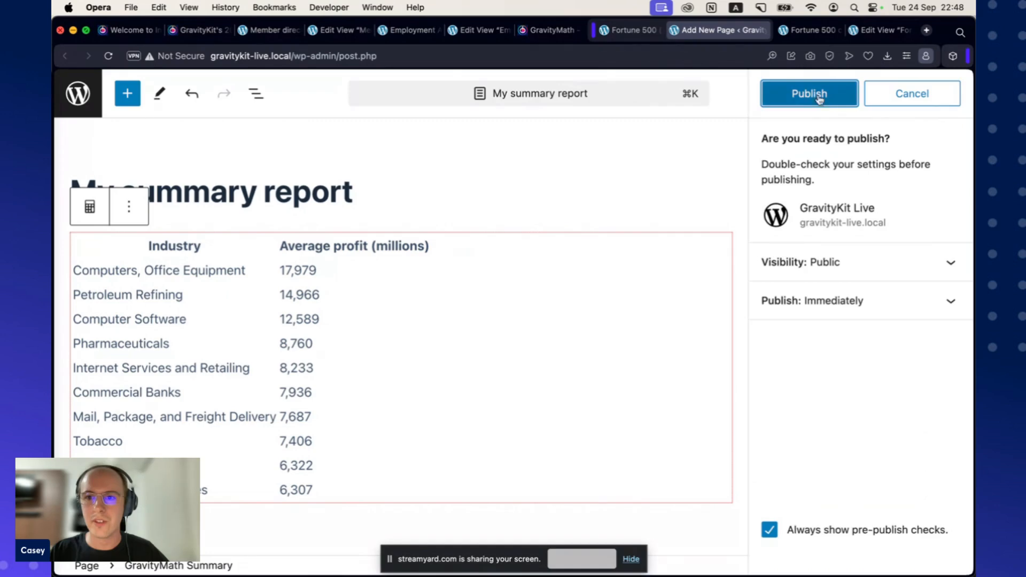
click(802, 99)
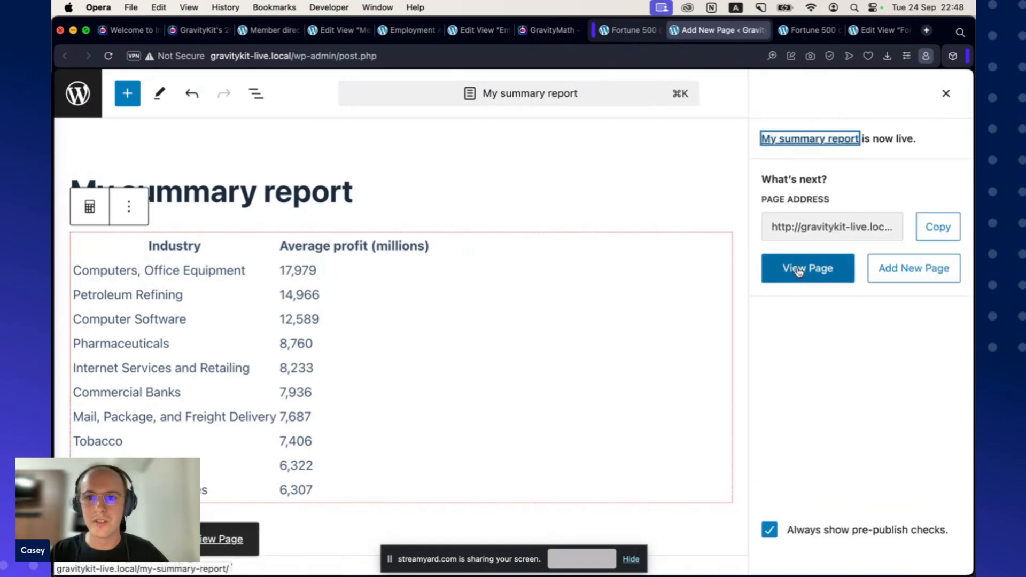
click(799, 272)
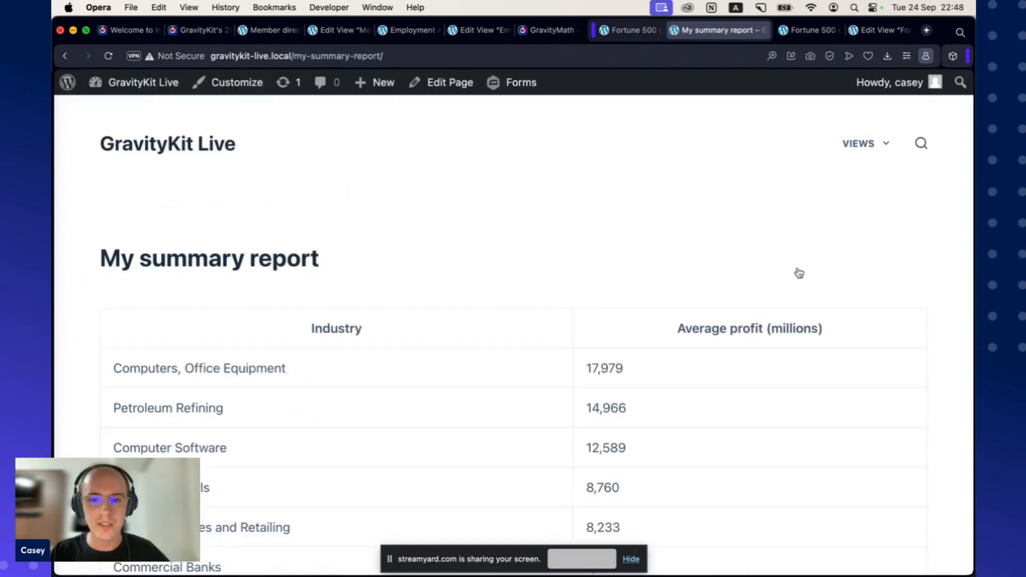
scroll(869, 237, down, 3)
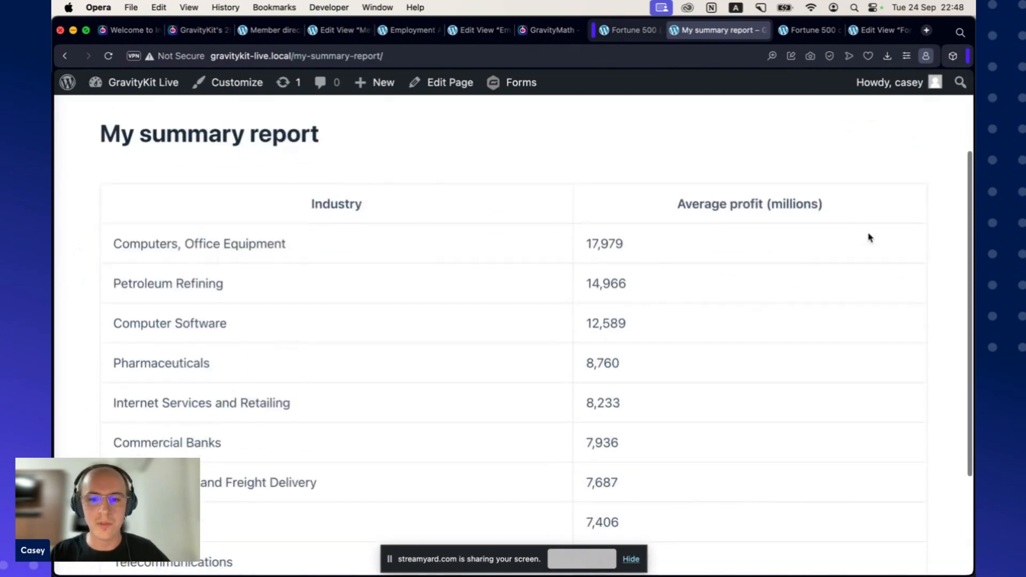
scroll(868, 237, down, 1)
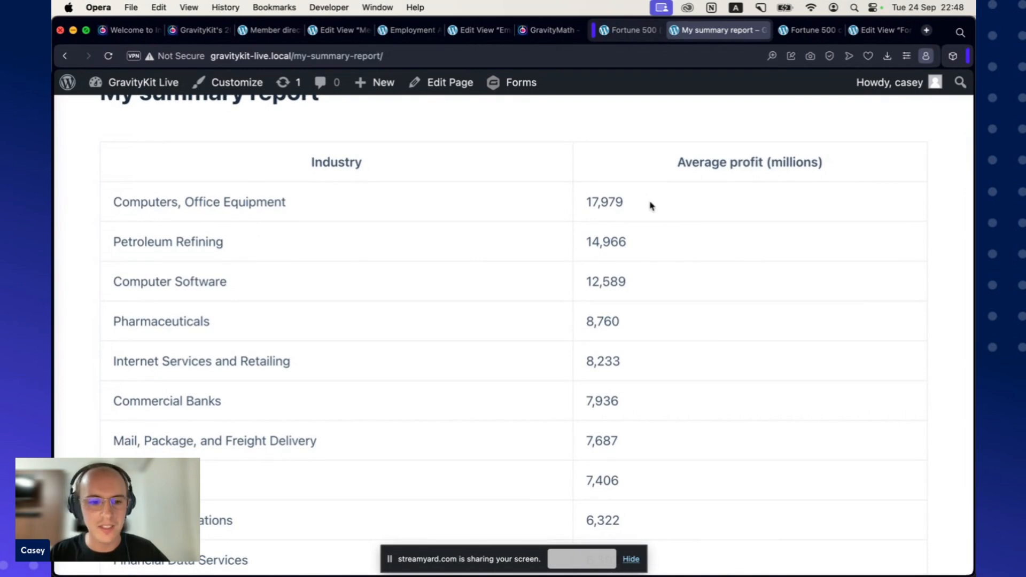
scroll(650, 209, down, 3)
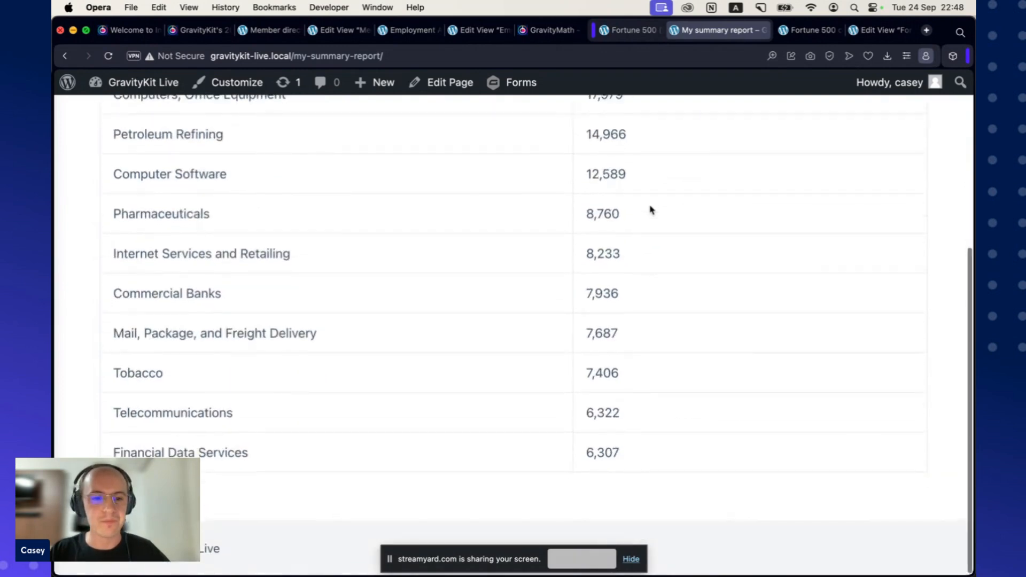
scroll(650, 208, up, 3)
scroll(651, 208, up, 2)
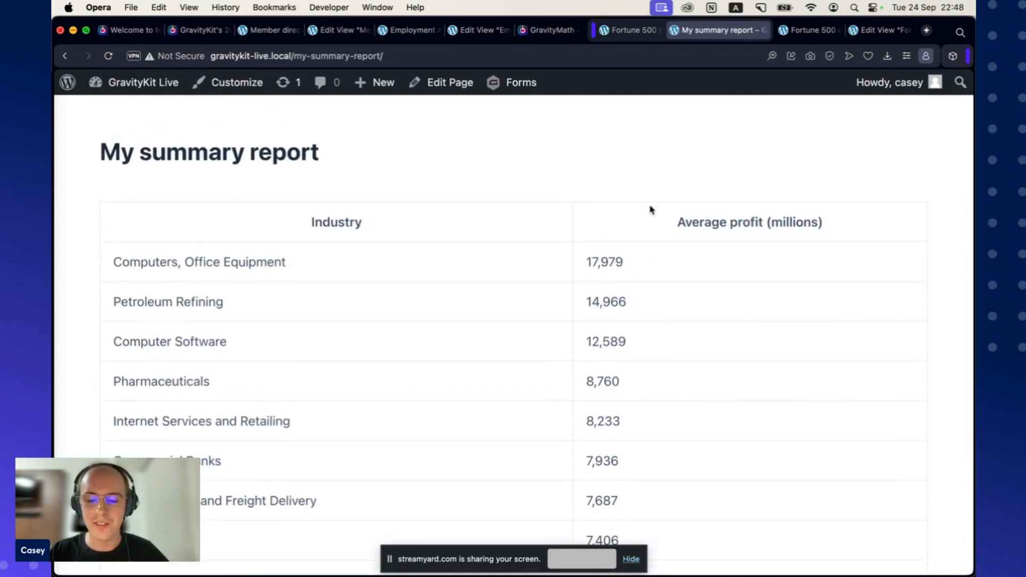